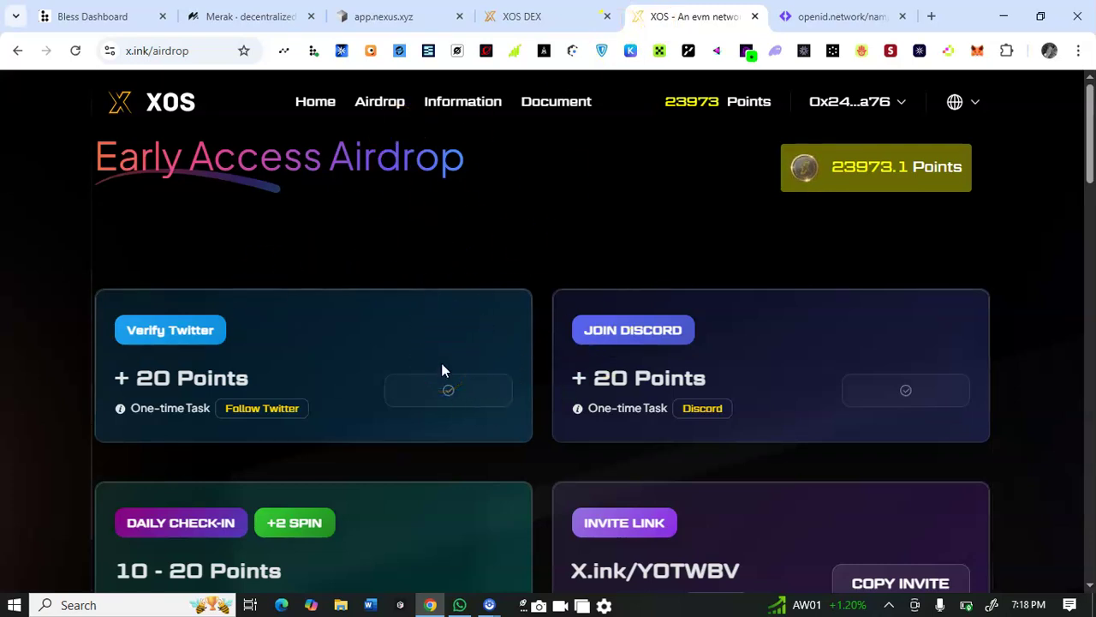
- Review the airdrop's 23973 points, completed task cards and wallet account options
scroll(443, 370, down, 2)
scroll(443, 370, down, 2)
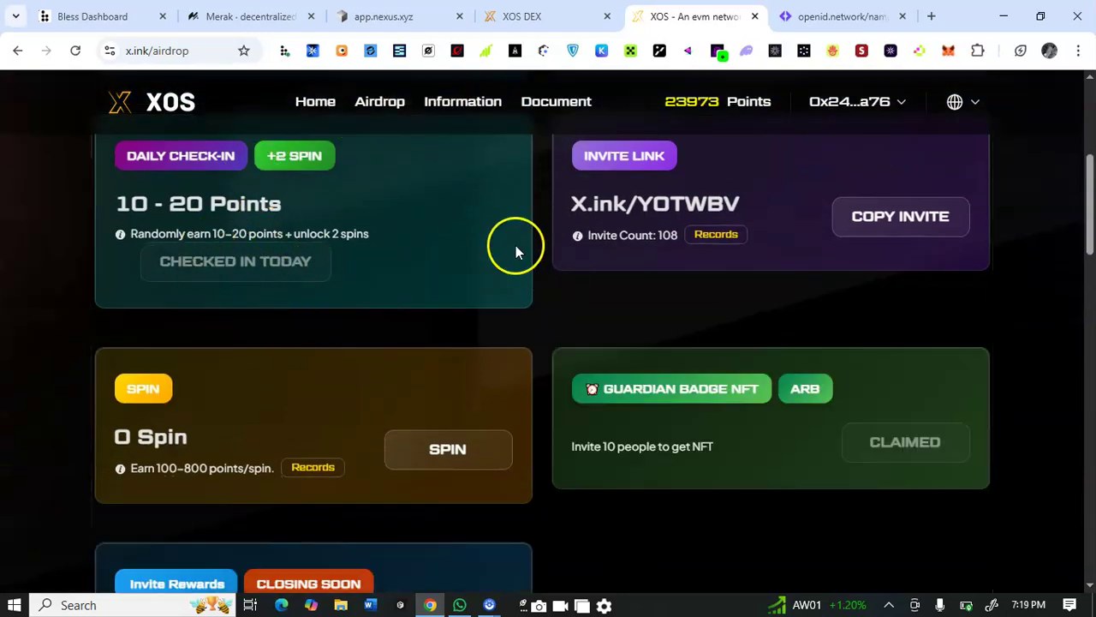
scroll(463, 233, up, 3)
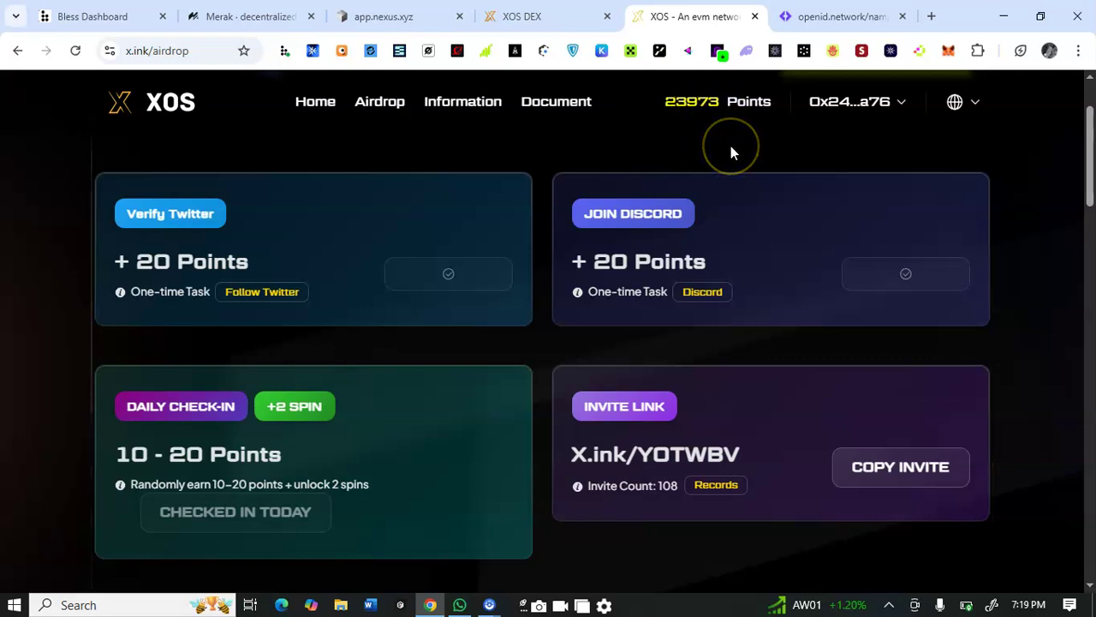
click(814, 98)
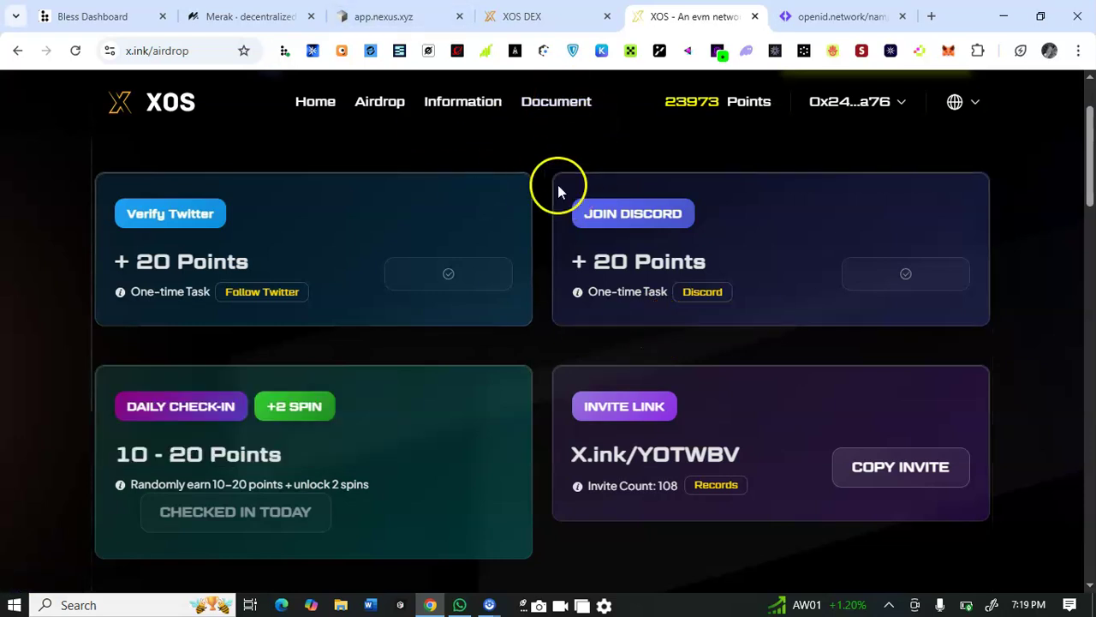
scroll(559, 184, down, 2)
scroll(559, 183, down, 5)
scroll(558, 183, down, 2)
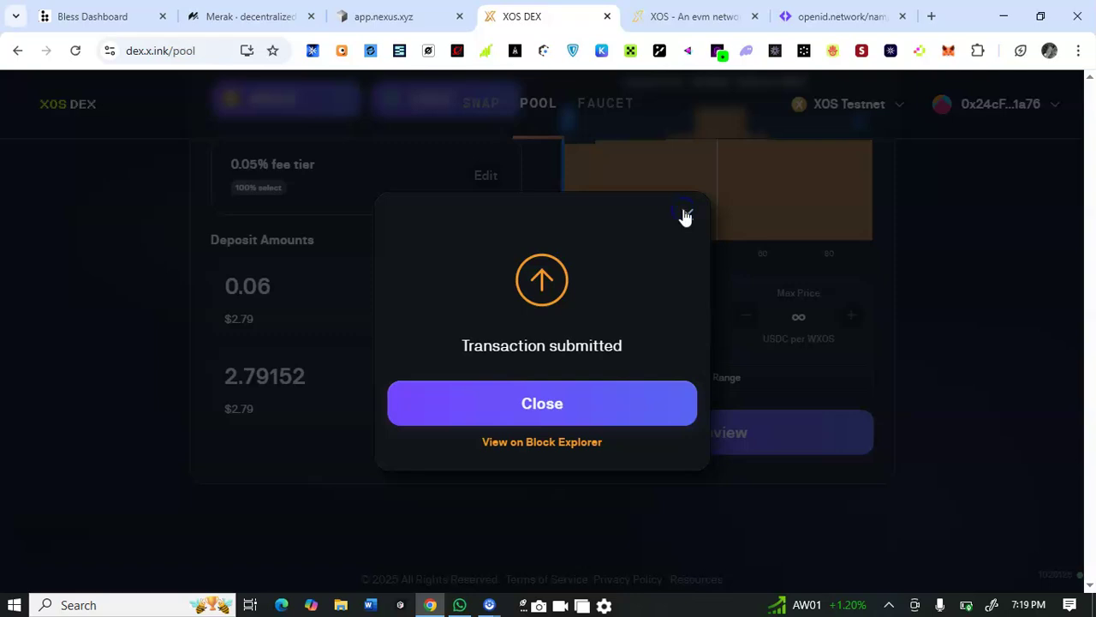
- Close the transaction-submitted notice and go to the XOS DEX swap page
click(688, 215)
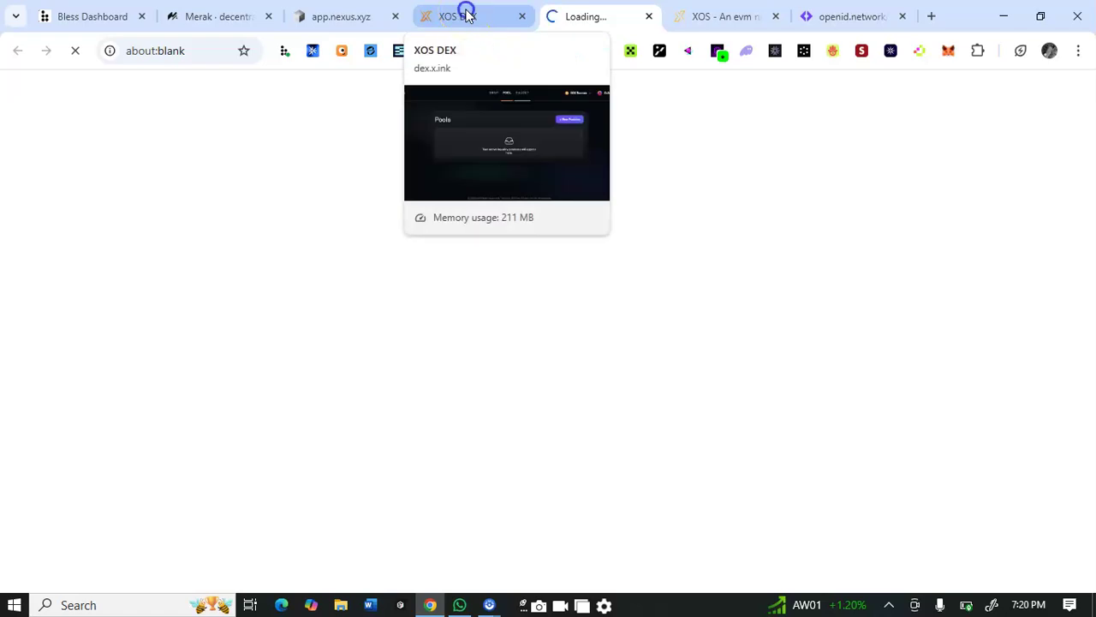
click(467, 15)
click(477, 108)
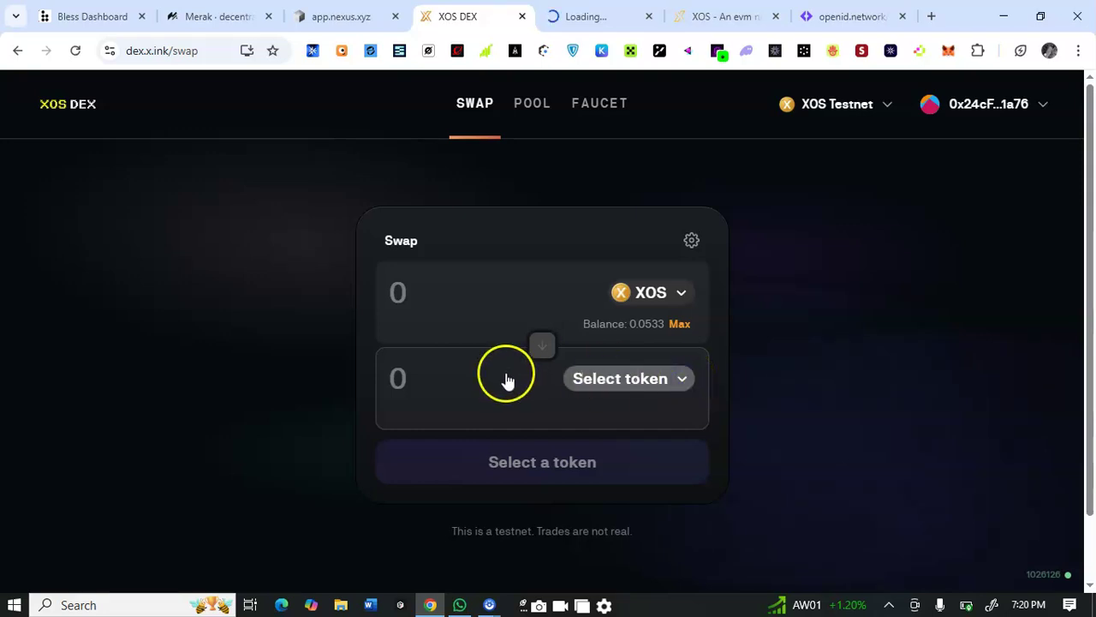
- Select USDC (3.255 balance) as the output token, waiting out the unresponsive page
click(628, 375)
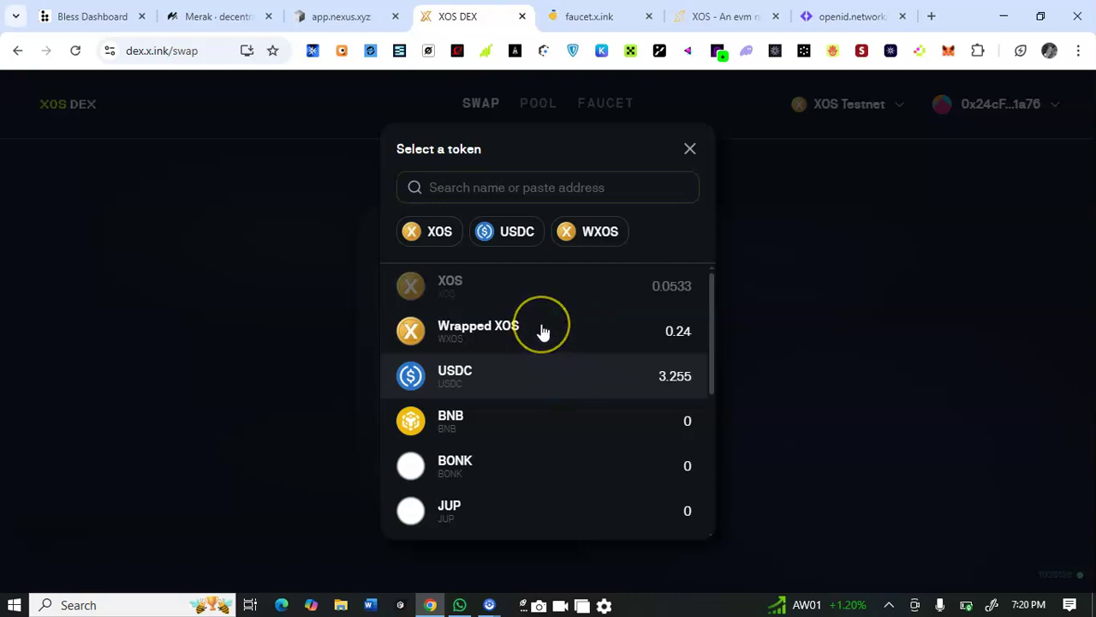
click(939, 243)
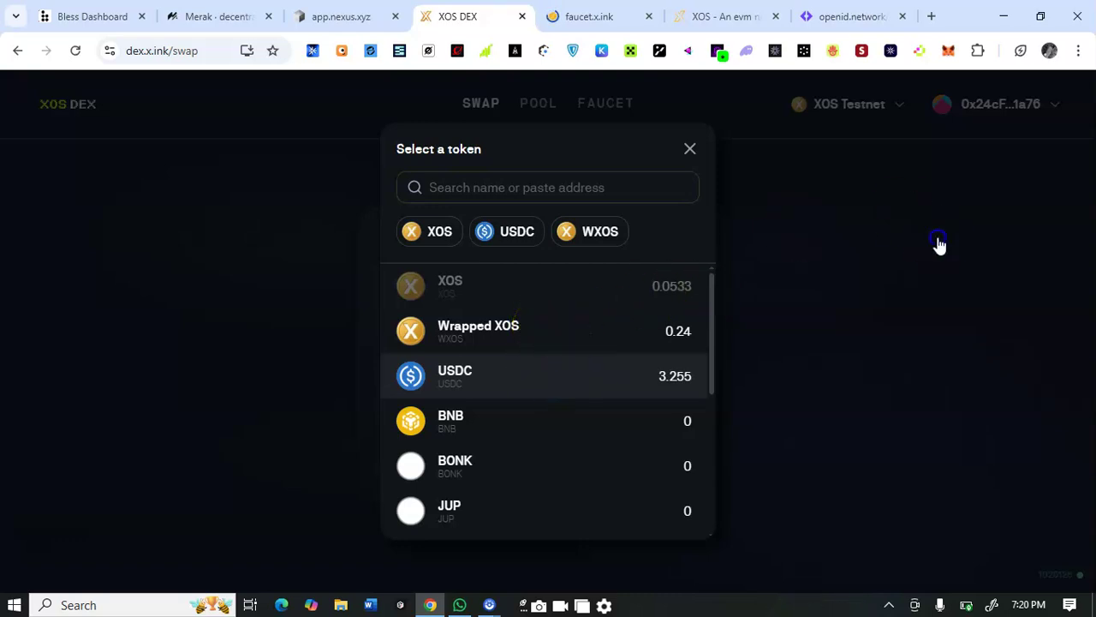
click(503, 232)
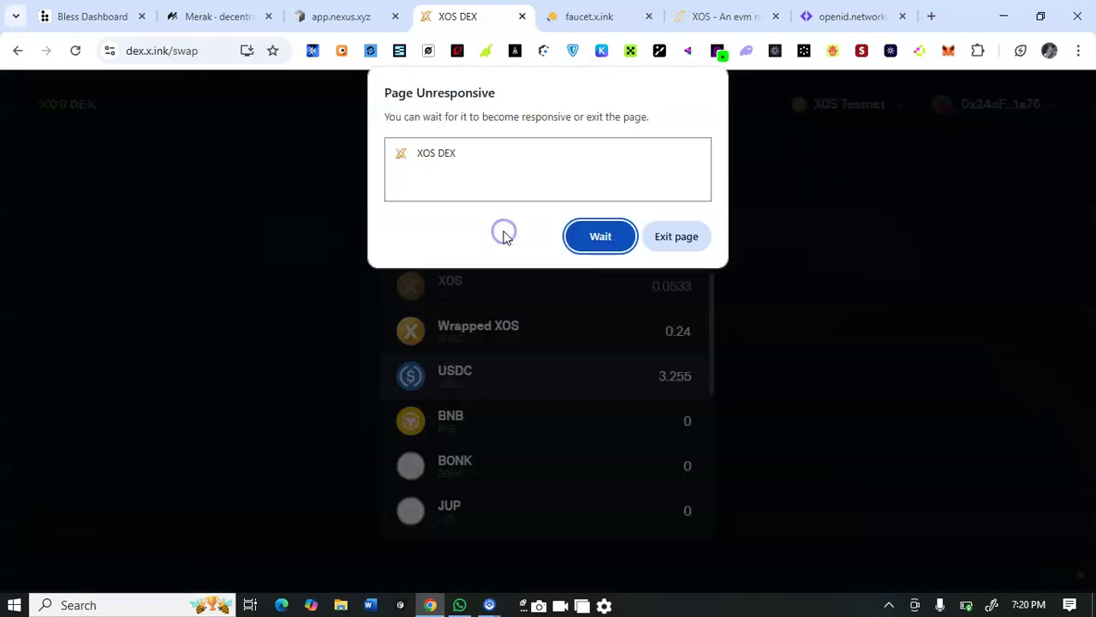
click(517, 231)
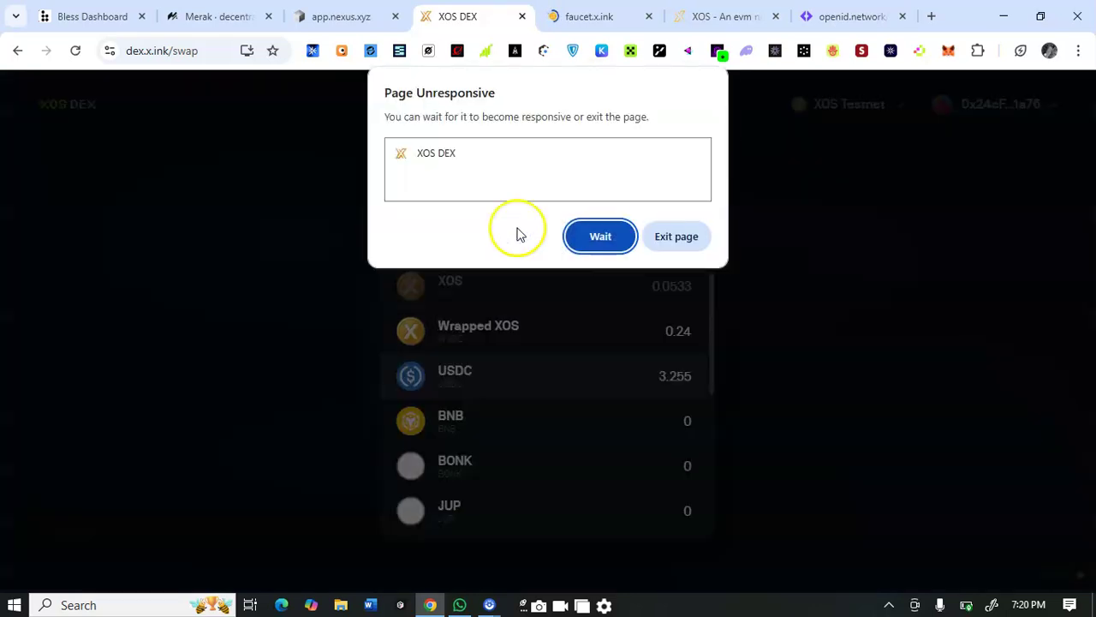
click(595, 248)
click(524, 238)
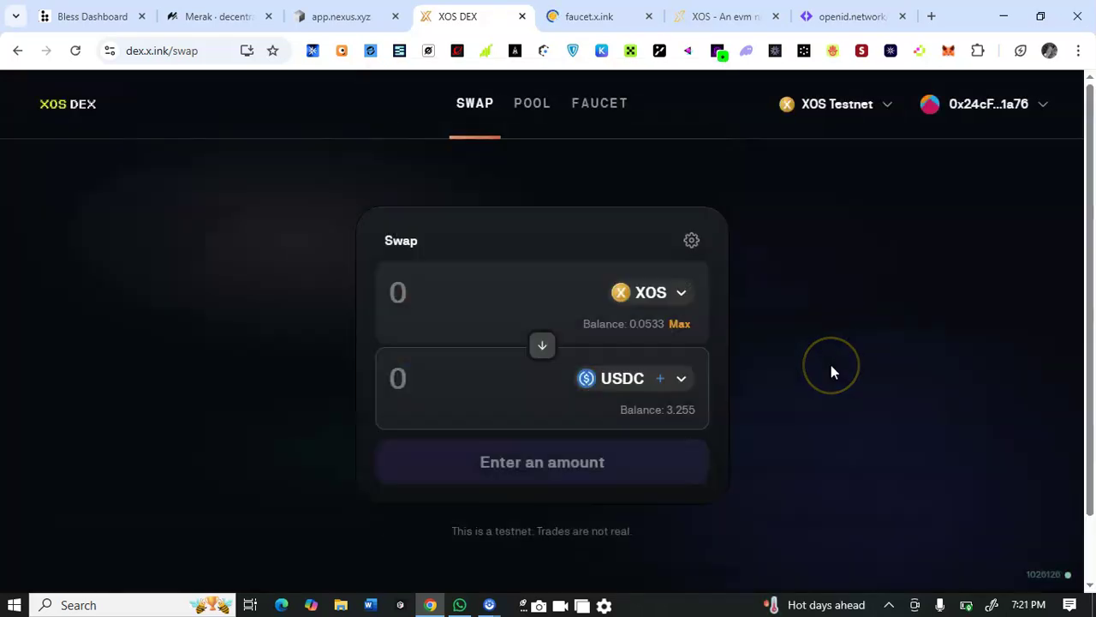
- Replace the XOS sell amount with 0.01
double_click(403, 290)
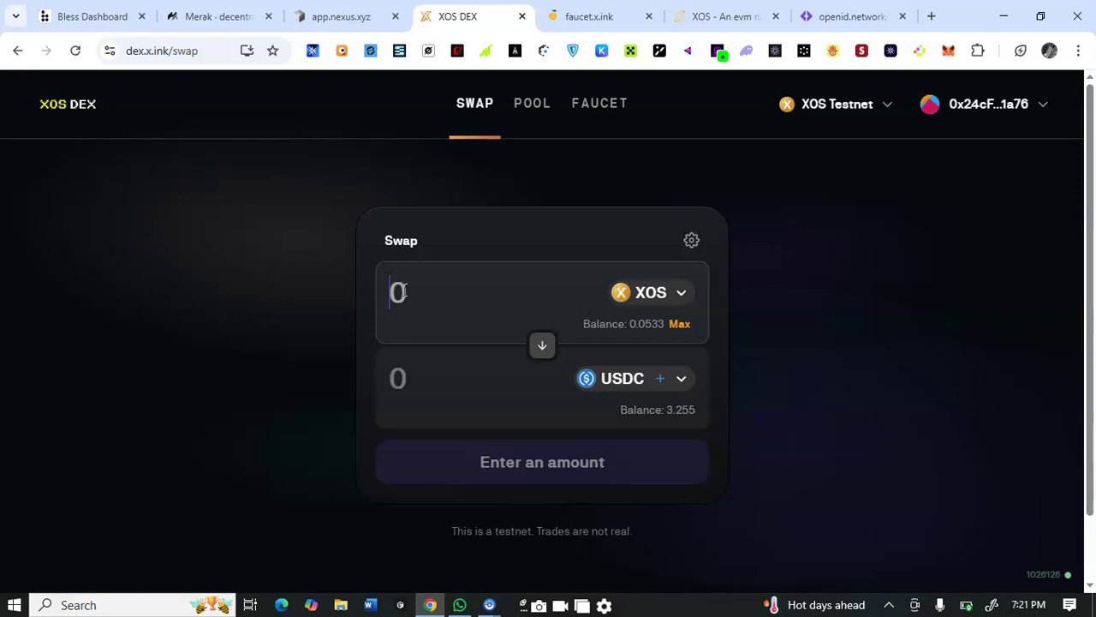
text(0)
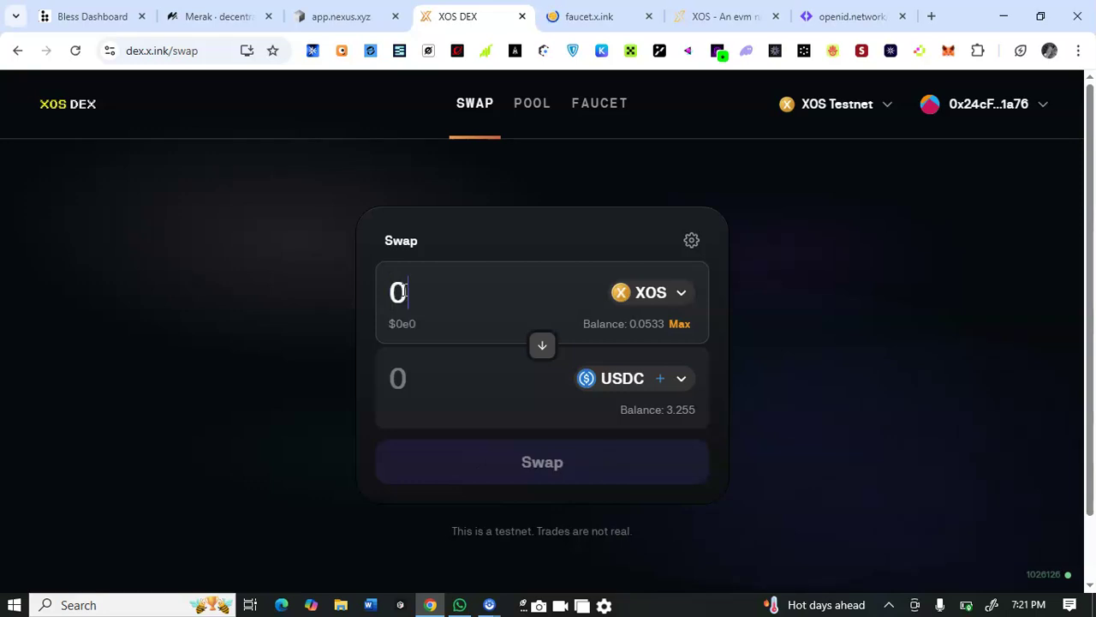
click(415, 279)
text(0)
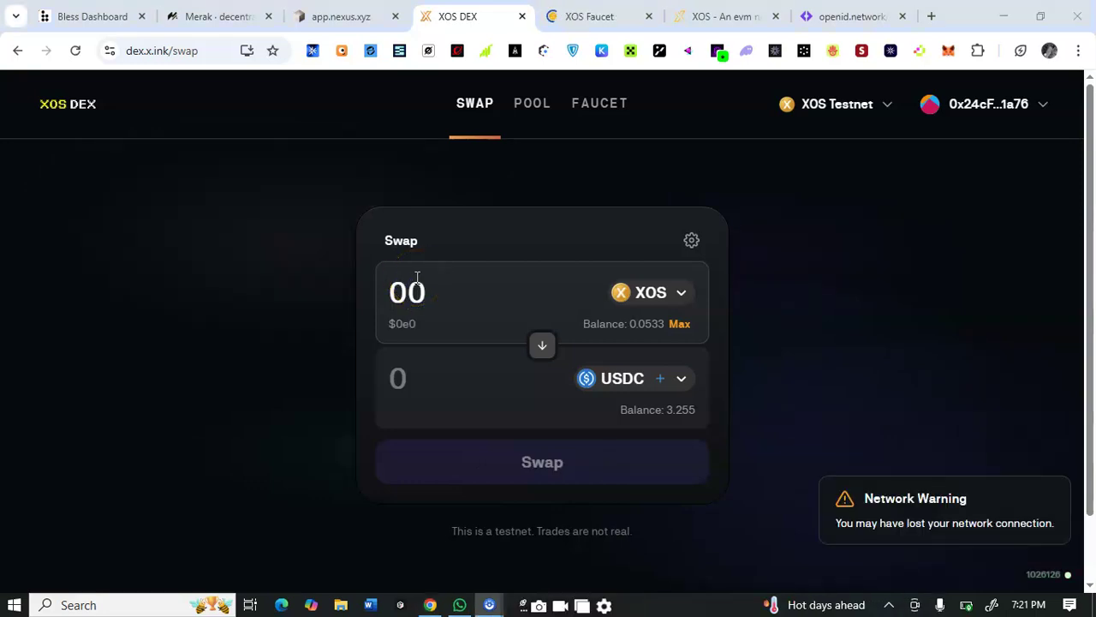
click(467, 270)
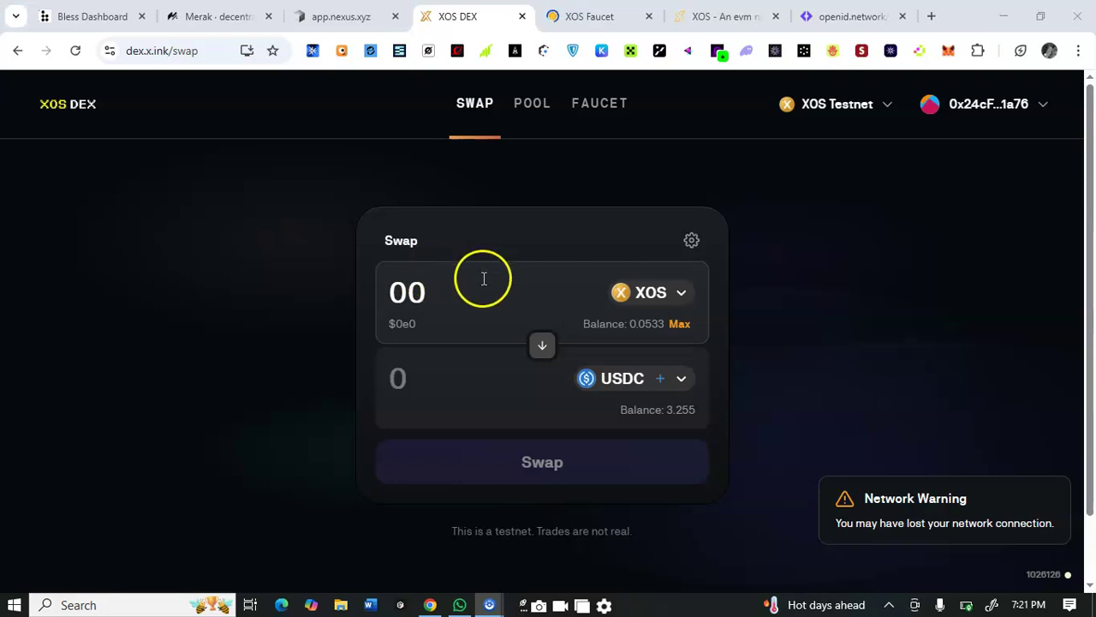
click(428, 288)
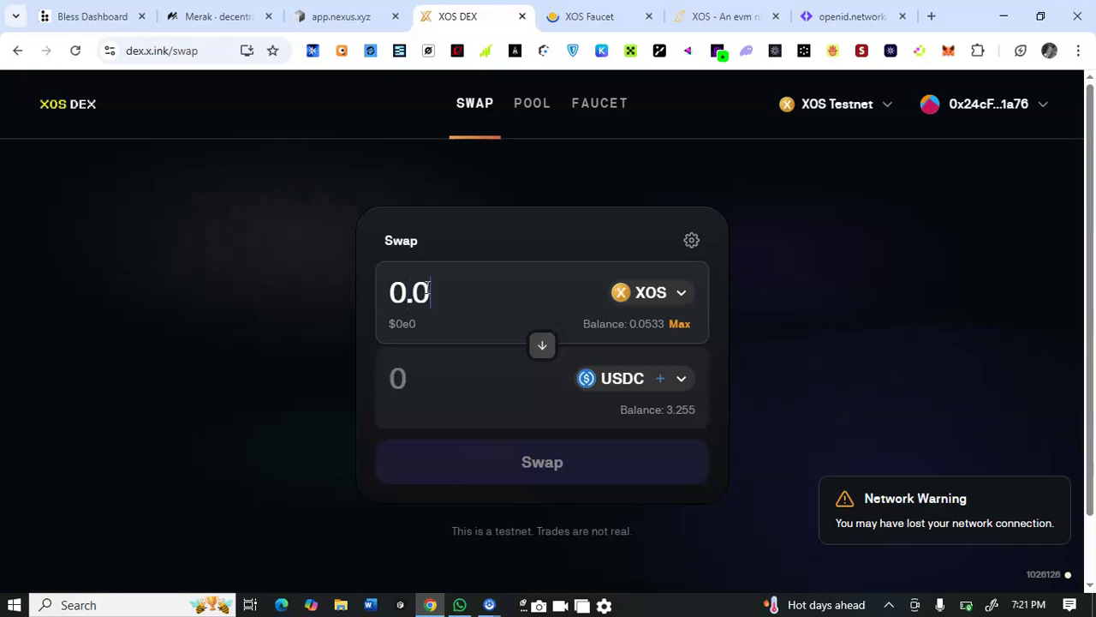
text(1)
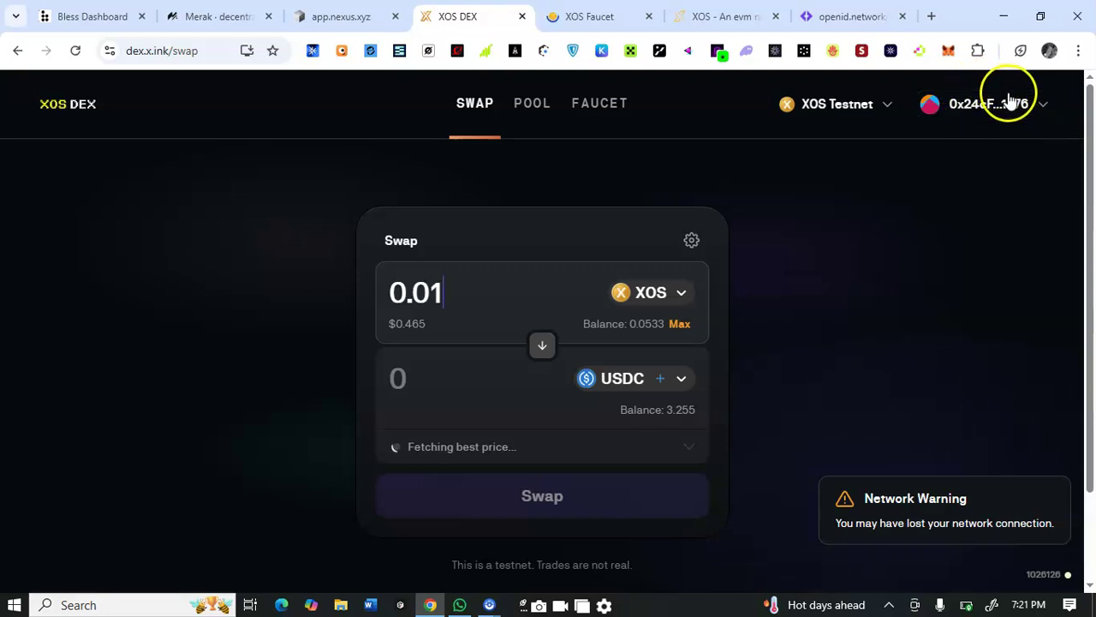
- Reload the quote without changing tokens until 0.01 XOS shows 0.46502 USDC
click(718, 14)
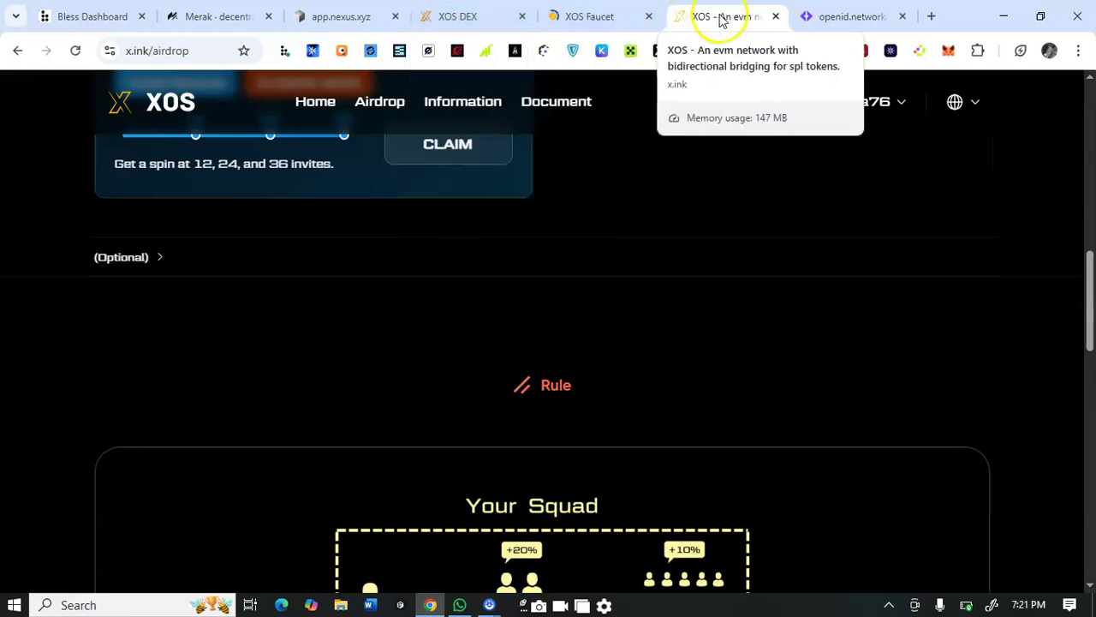
click(454, 16)
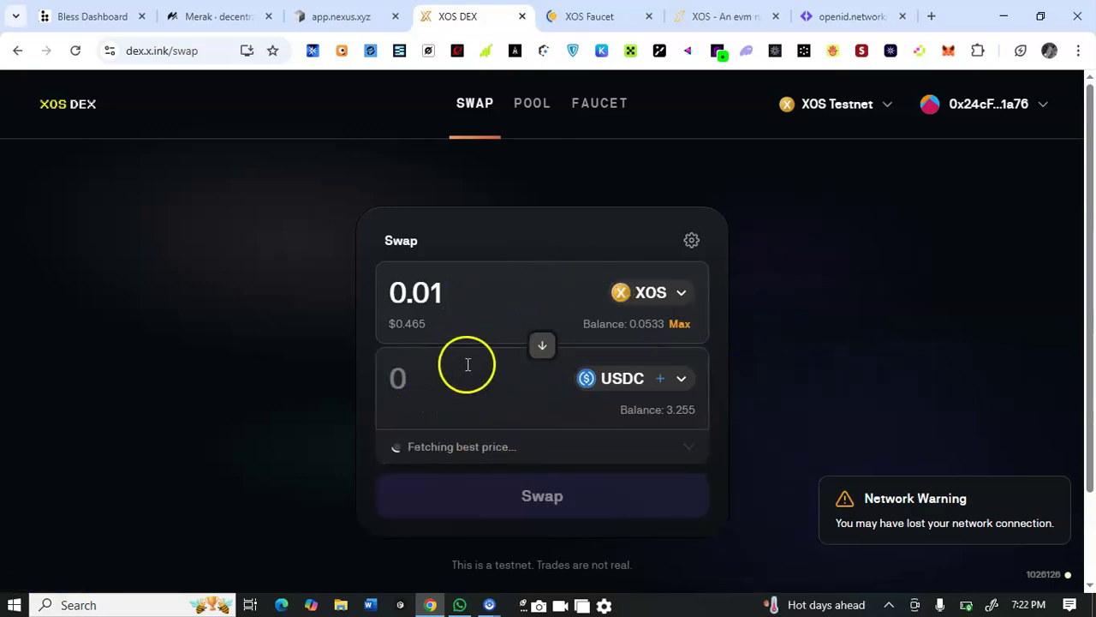
click(608, 292)
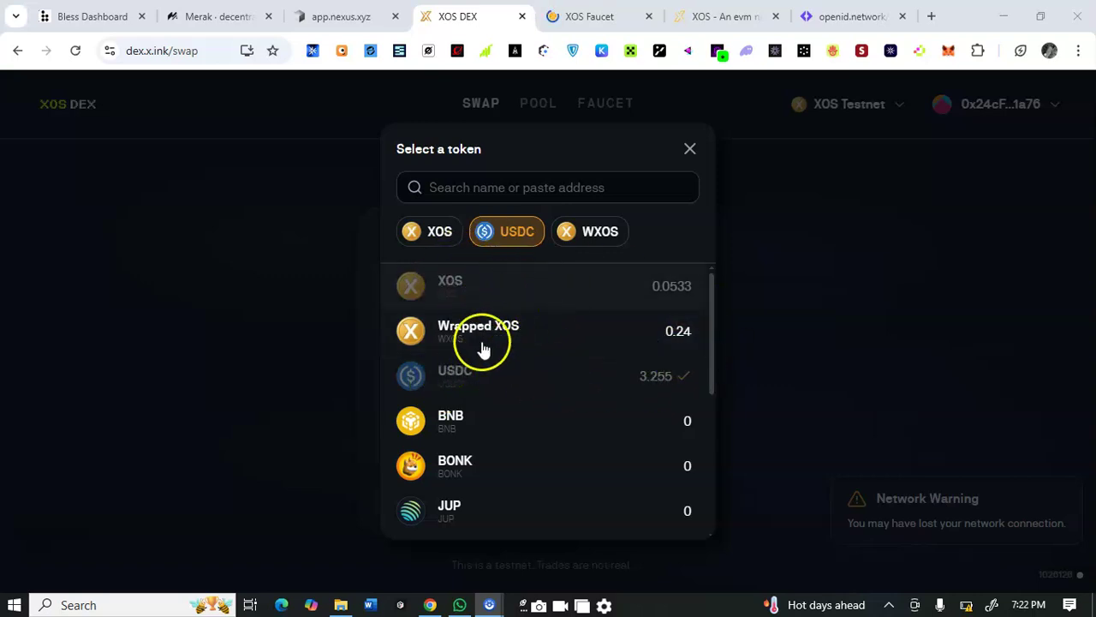
click(692, 148)
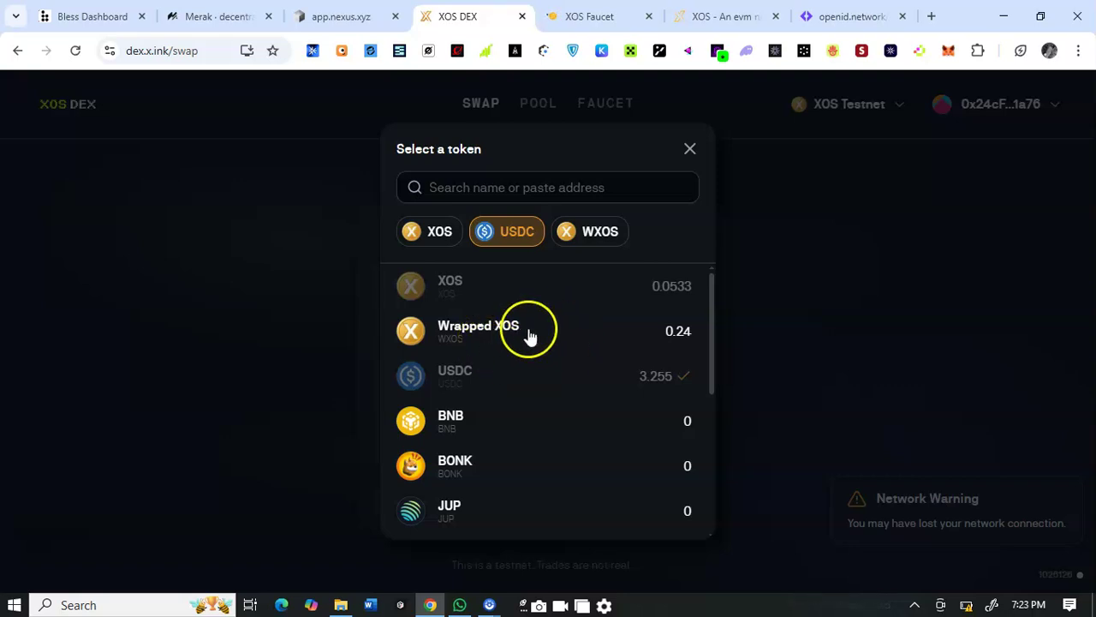
click(695, 362)
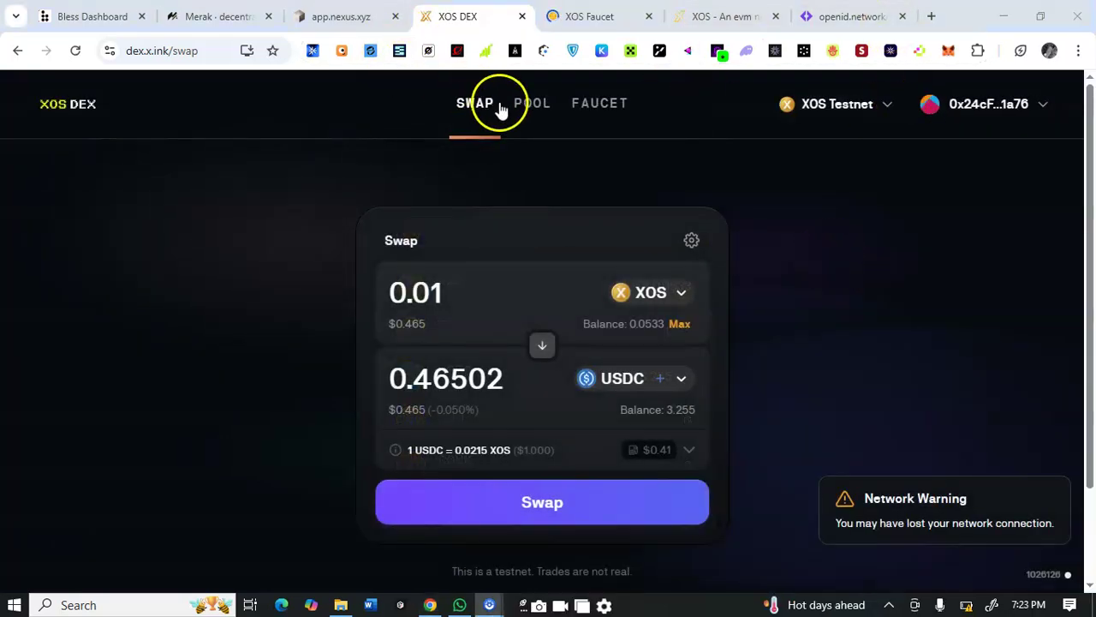
- Create a new WXOS/USDC pool position and enter a 0.01 WXOS deposit
click(526, 111)
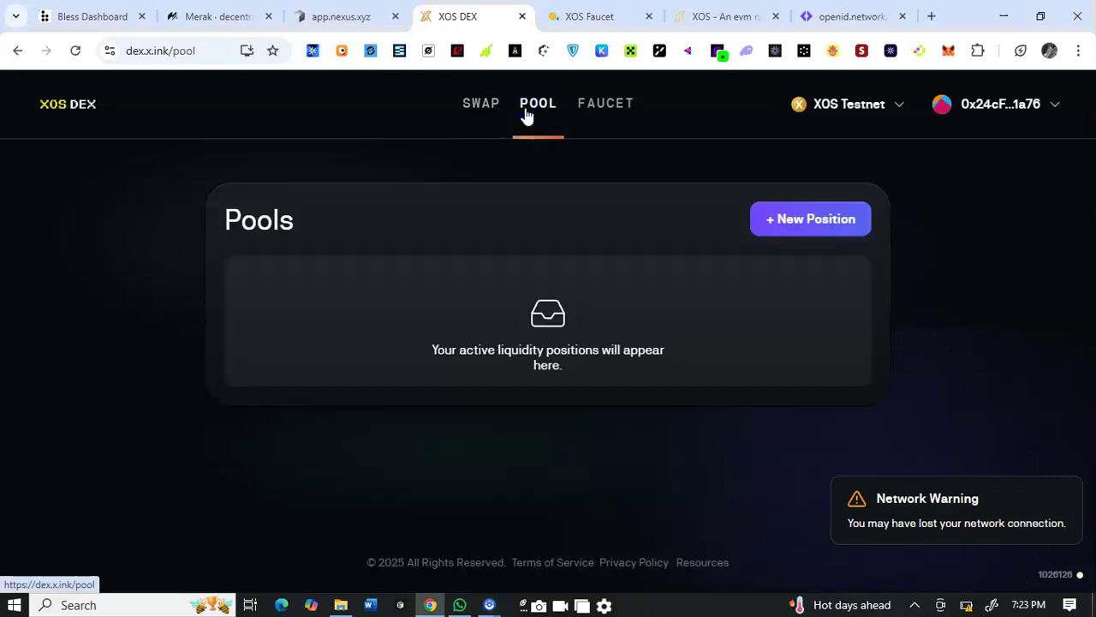
click(796, 220)
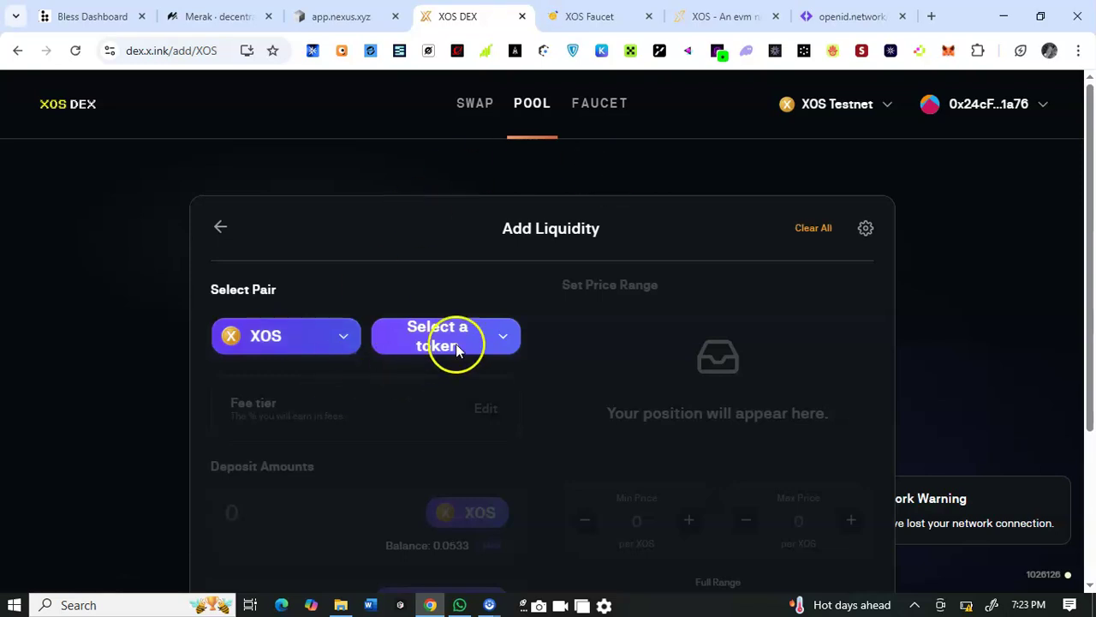
click(458, 347)
scroll(494, 331, down, 2)
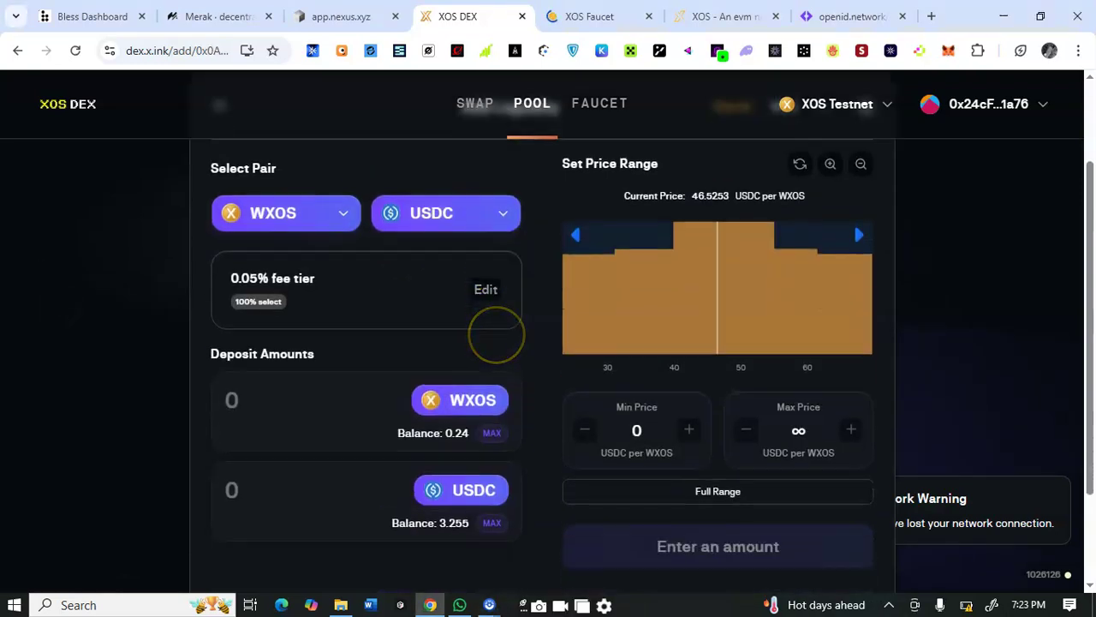
scroll(497, 334, down, 1)
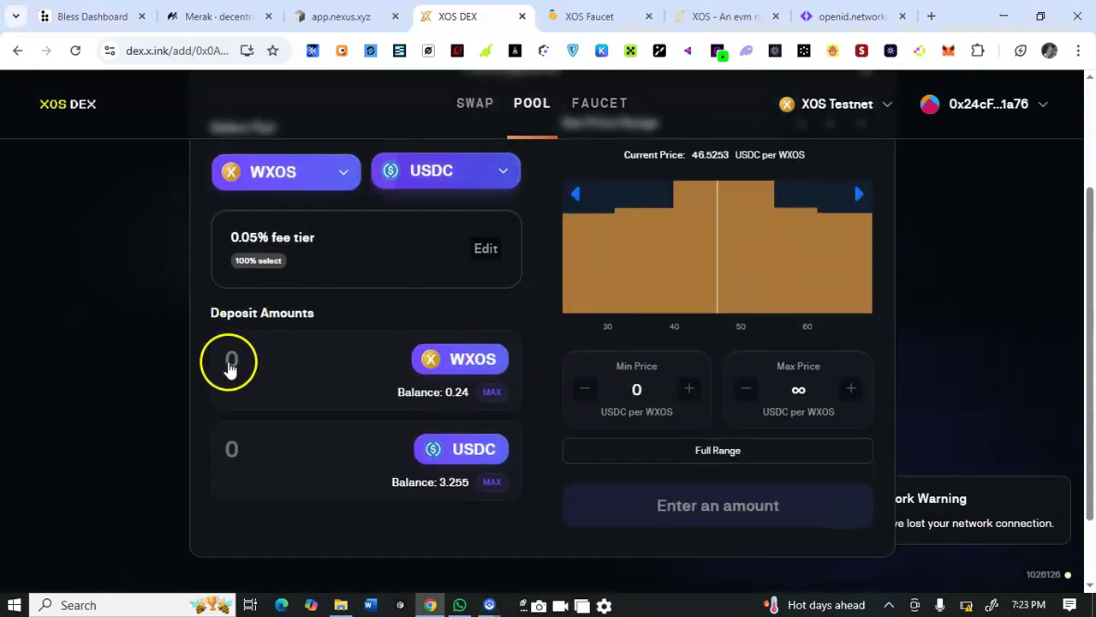
click(229, 367)
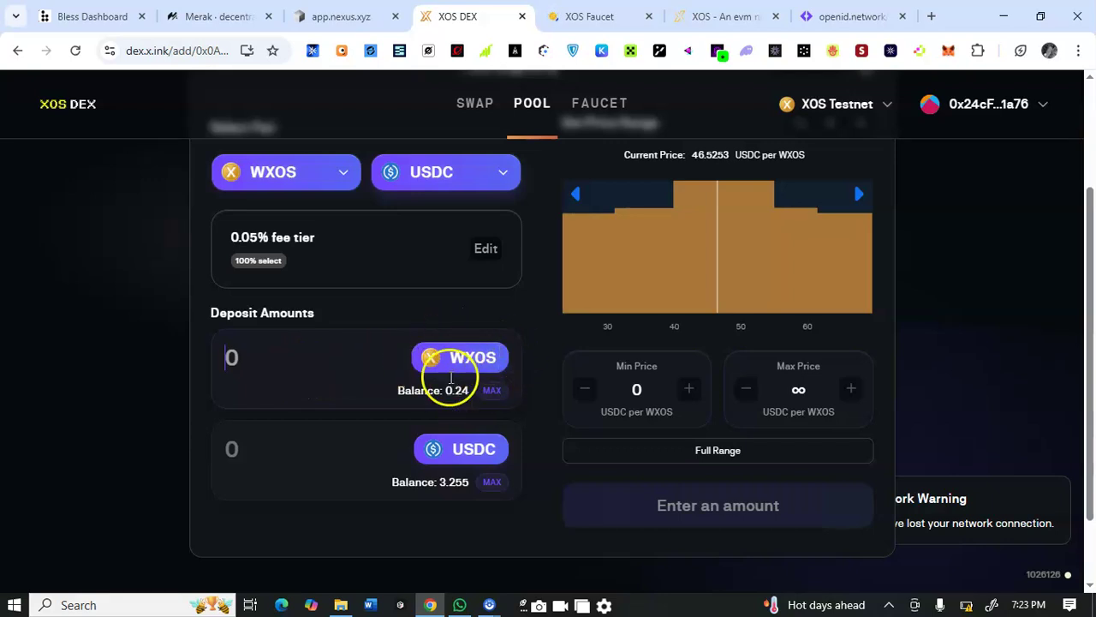
text(0)
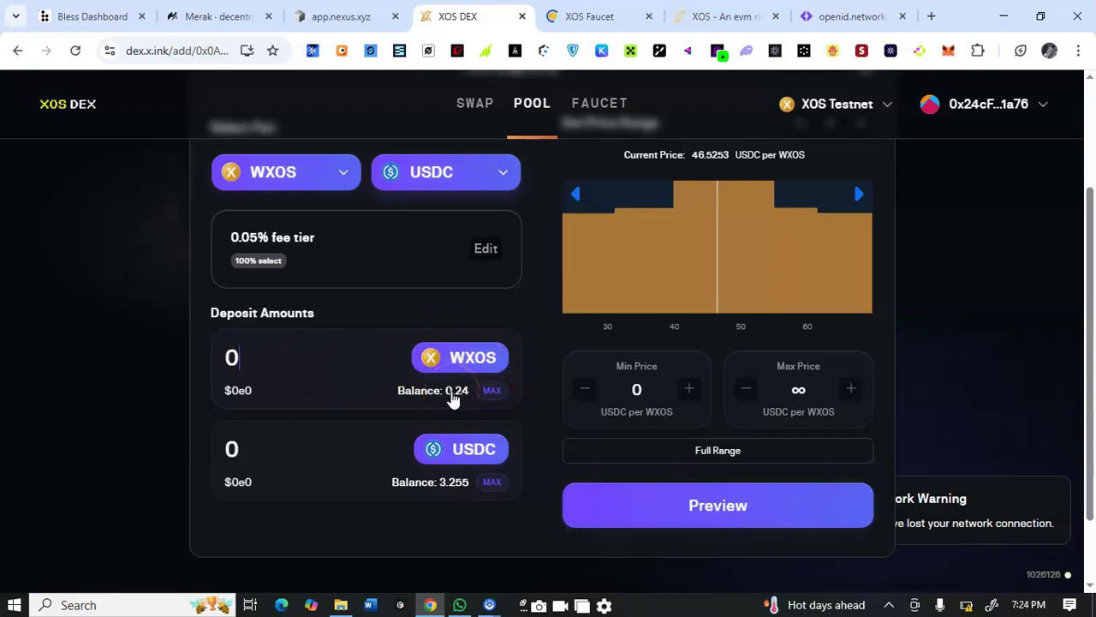
text(.01)
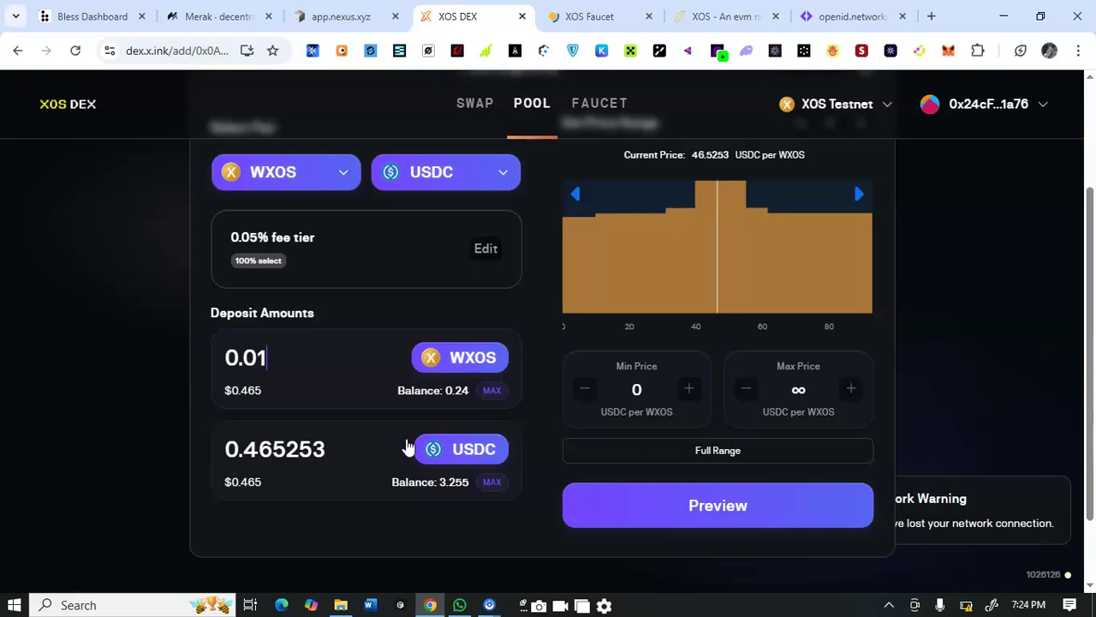
click(326, 410)
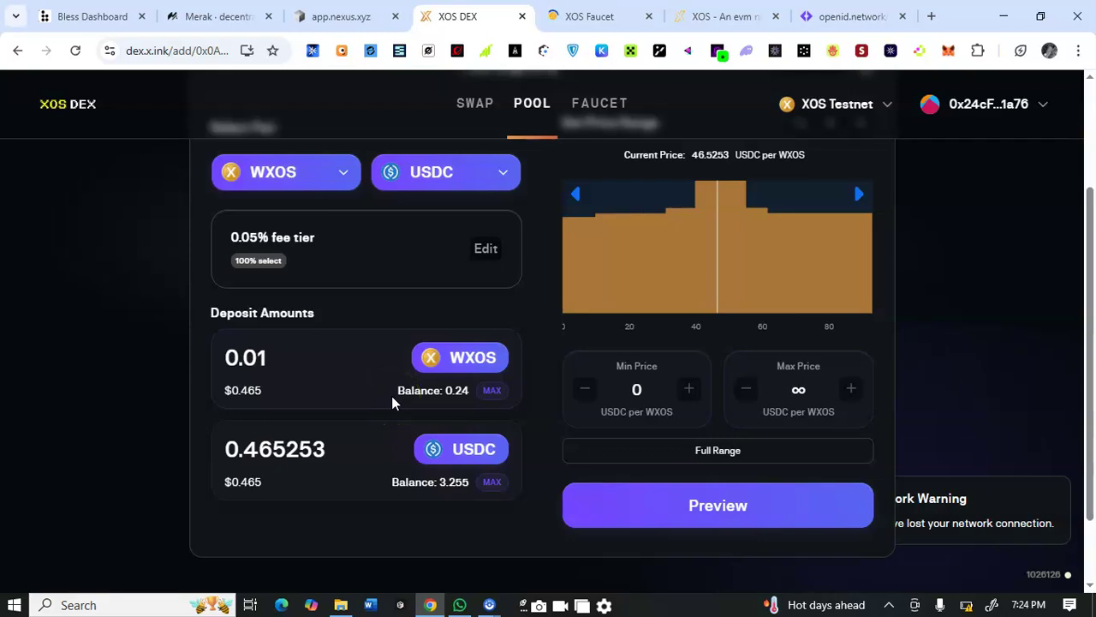
click(275, 349)
key(BackSpace)
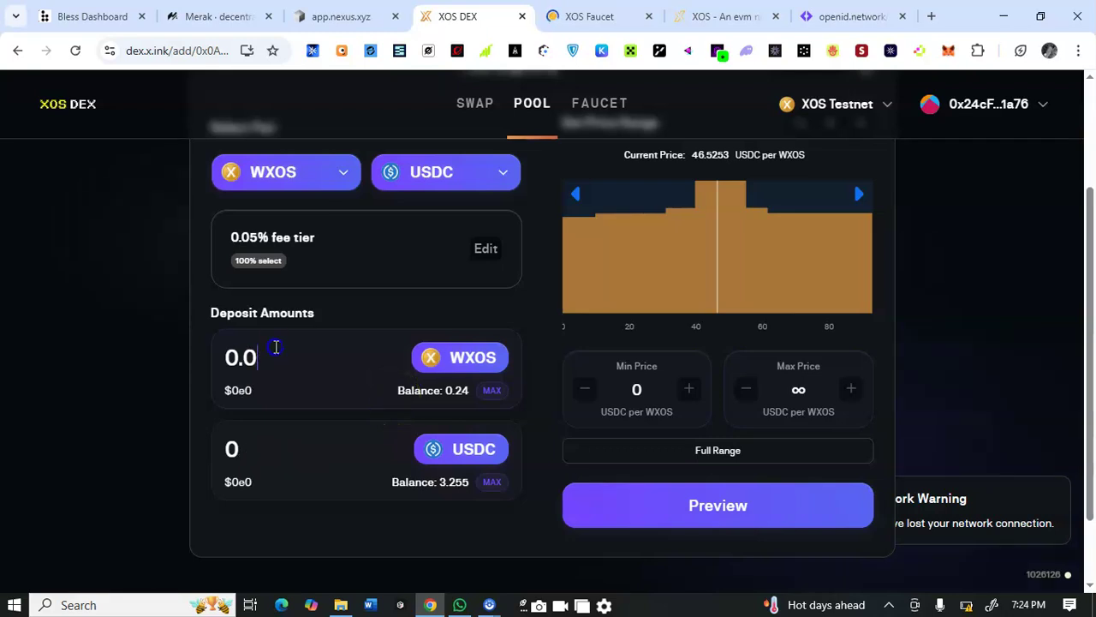
text(1)
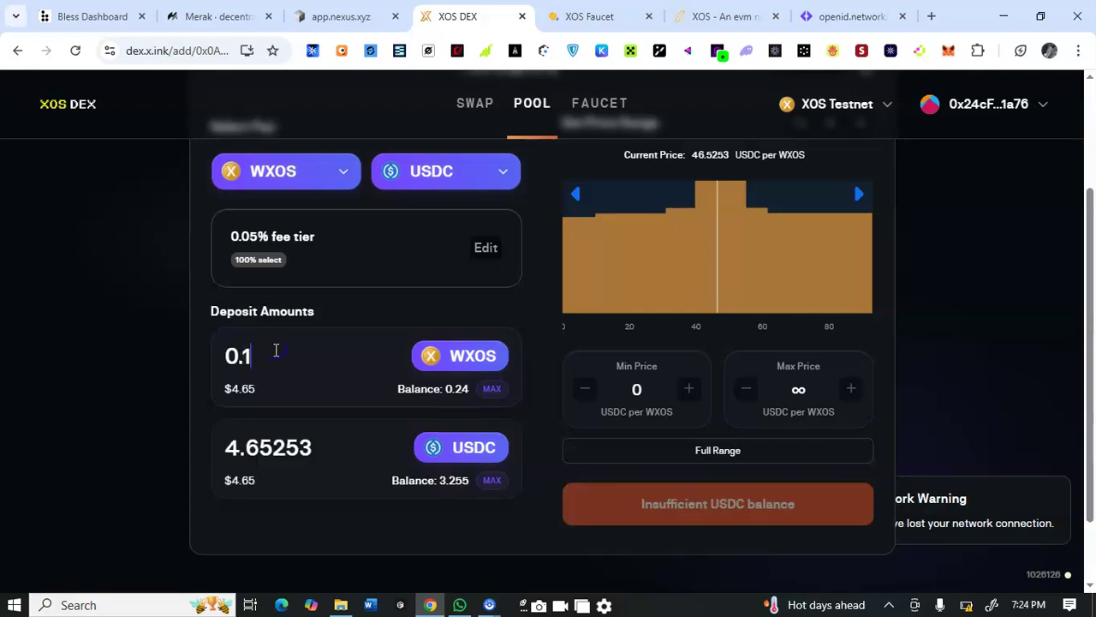
click(305, 349)
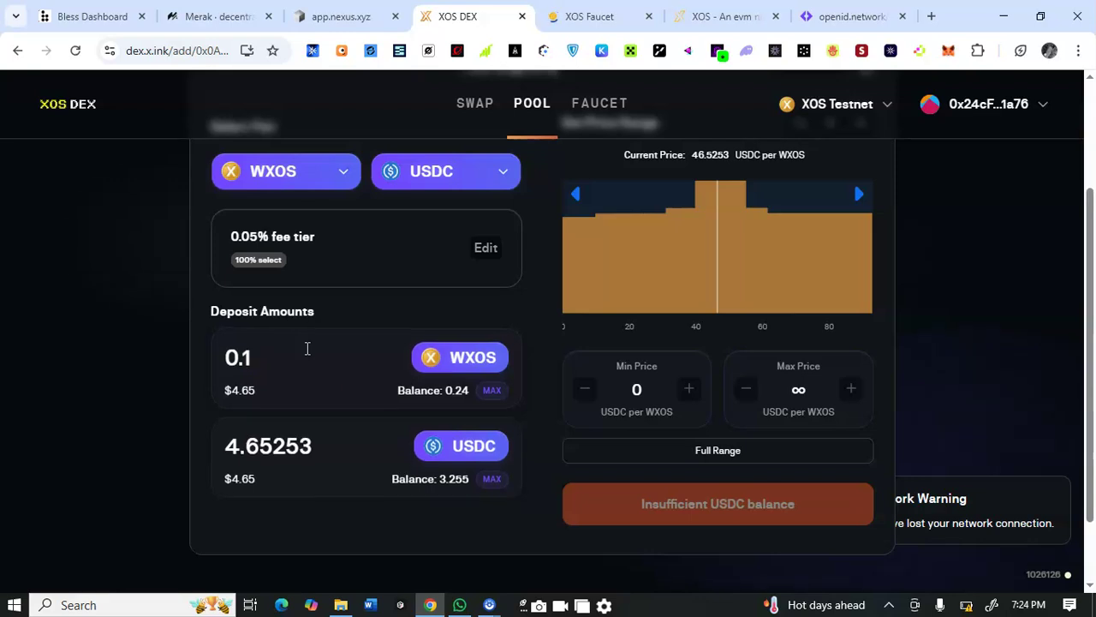
click(450, 355)
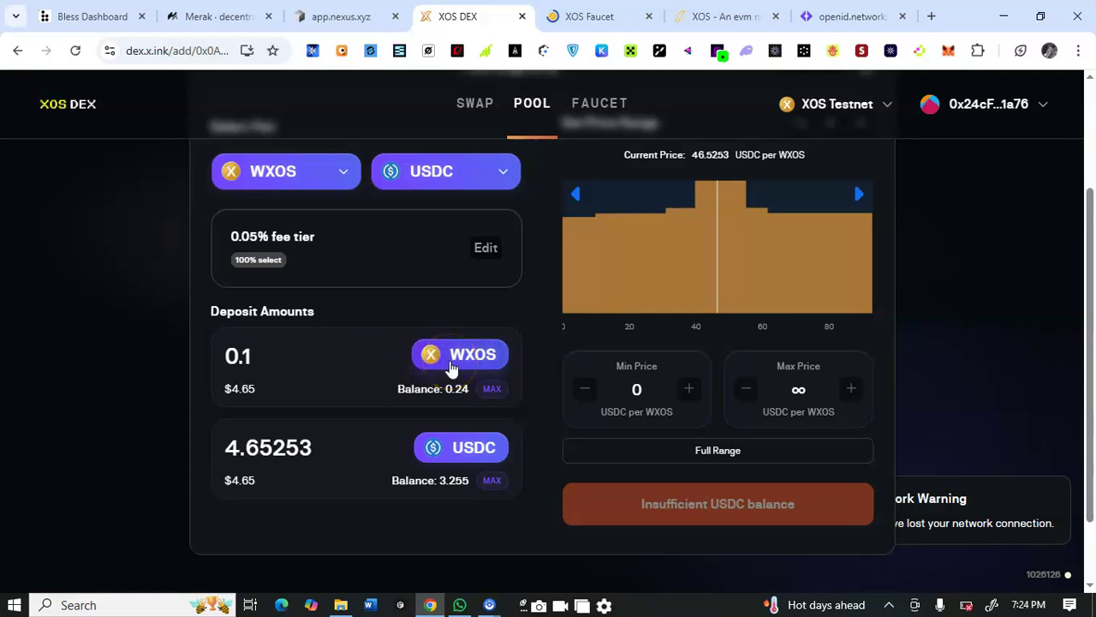
click(301, 360)
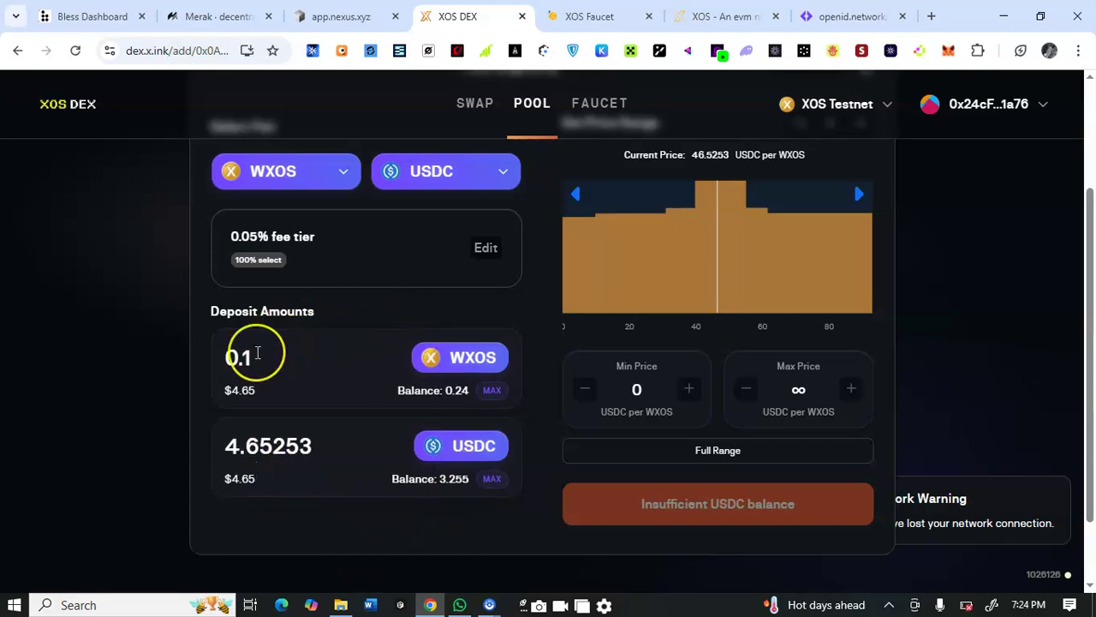
click(257, 352)
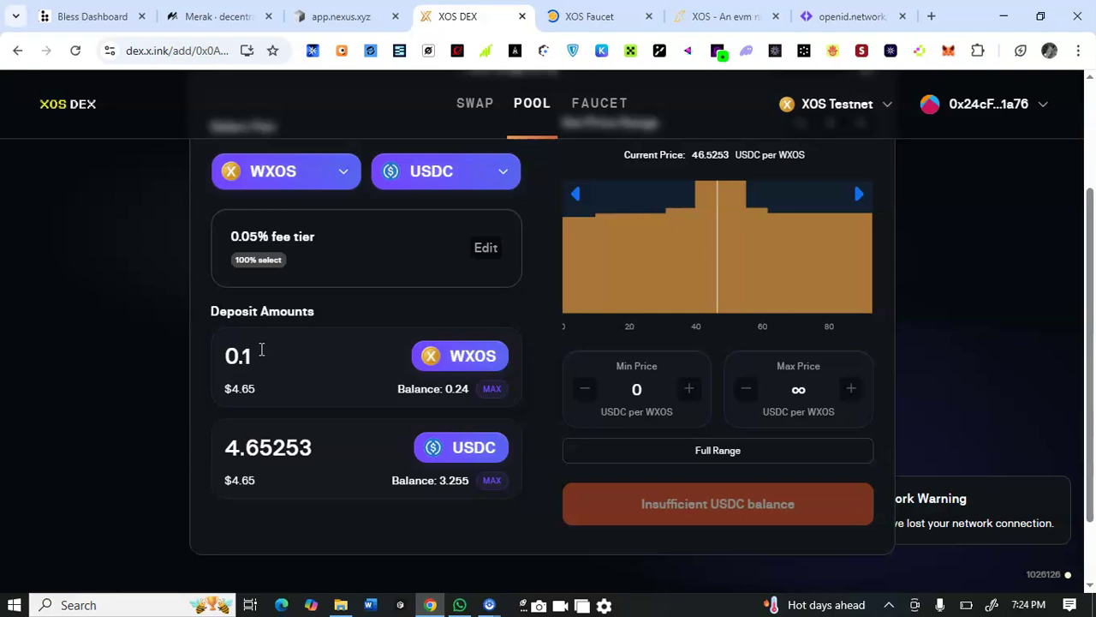
key(BackSpace)
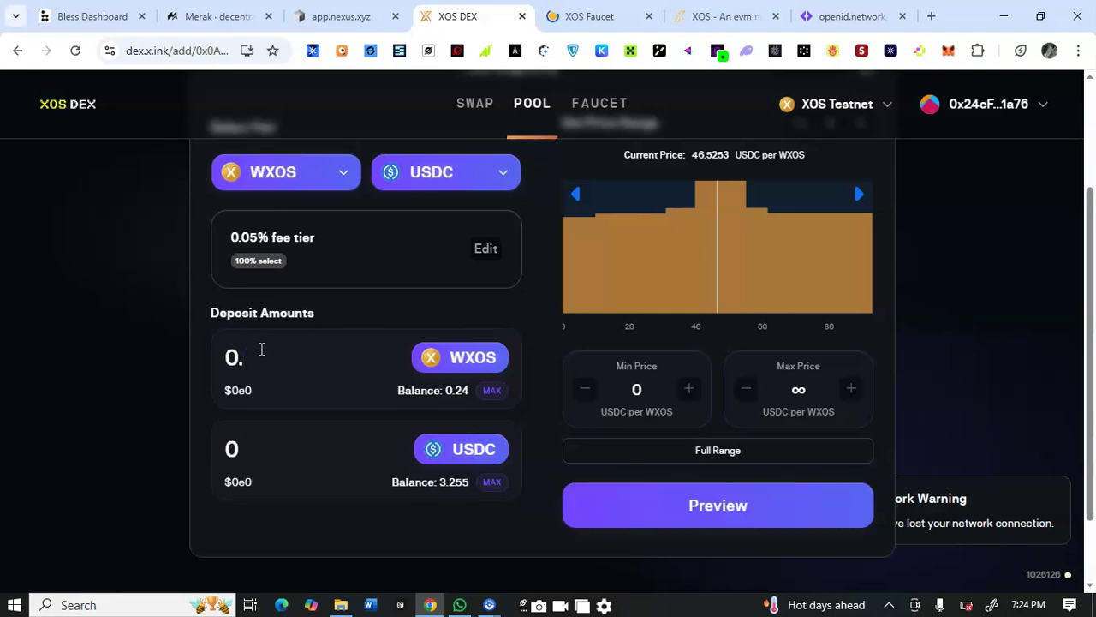
text(01)
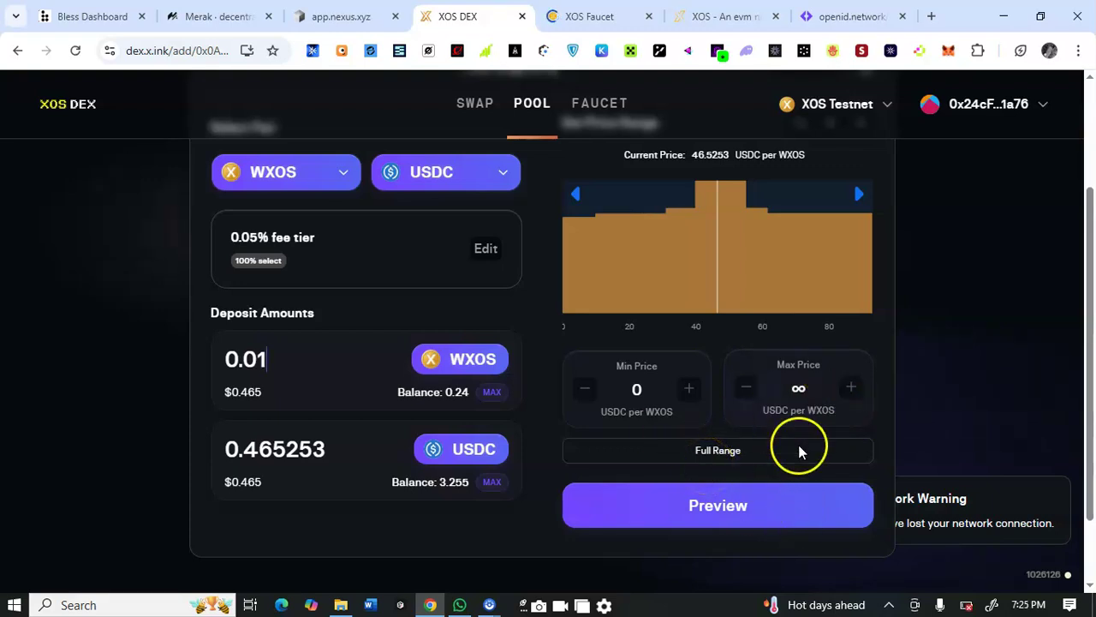
- Choose Full Range and preview adding 0.009999 XOS and 0.4652 USDC
click(825, 455)
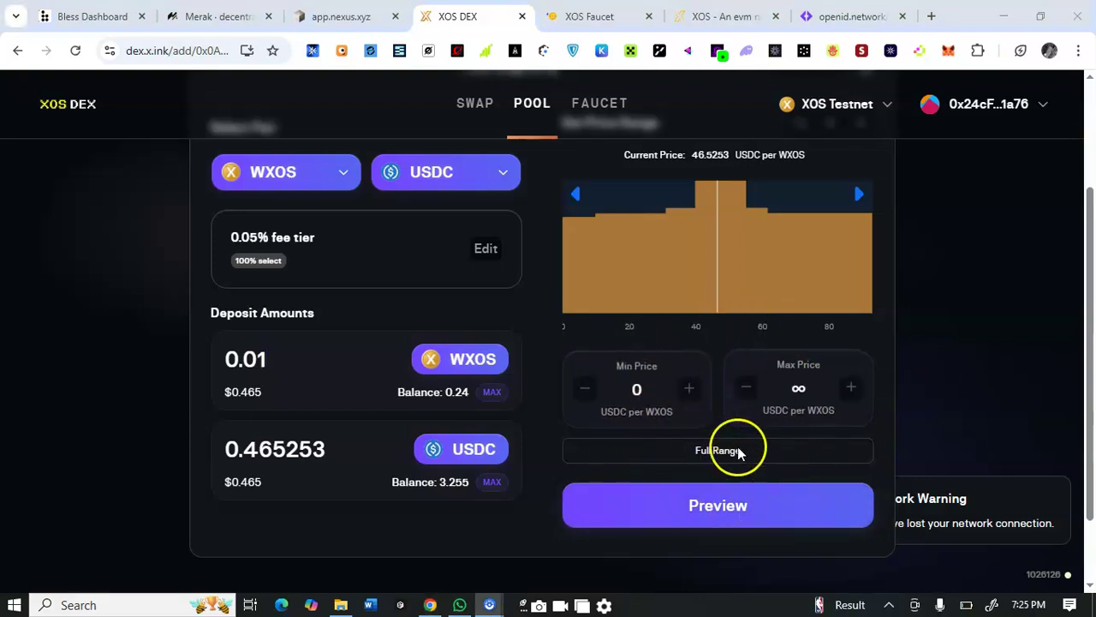
click(705, 508)
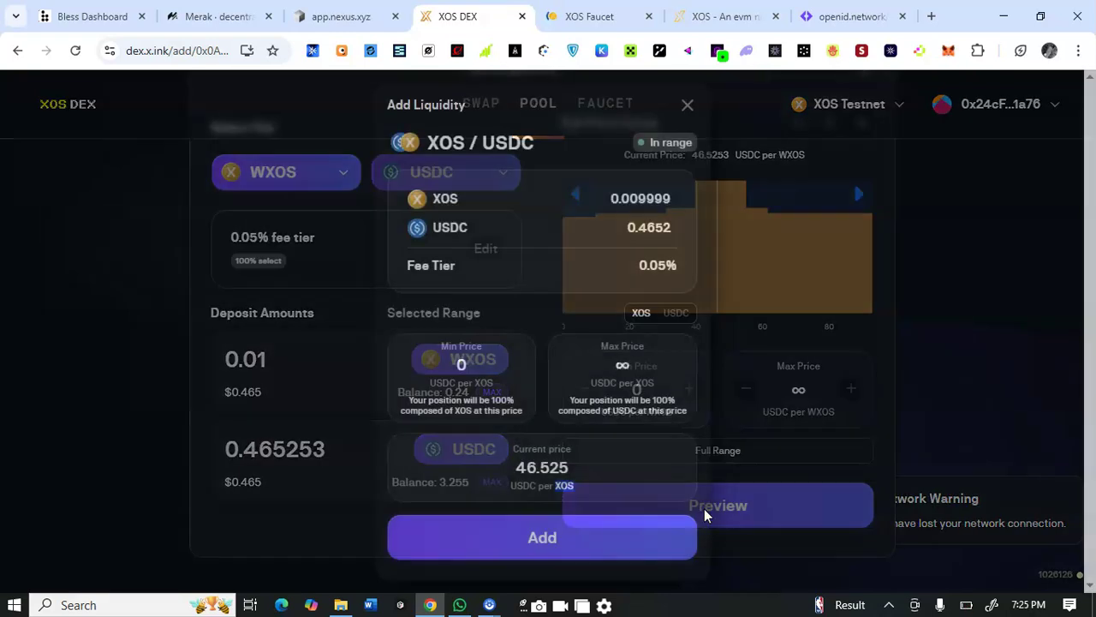
click(522, 535)
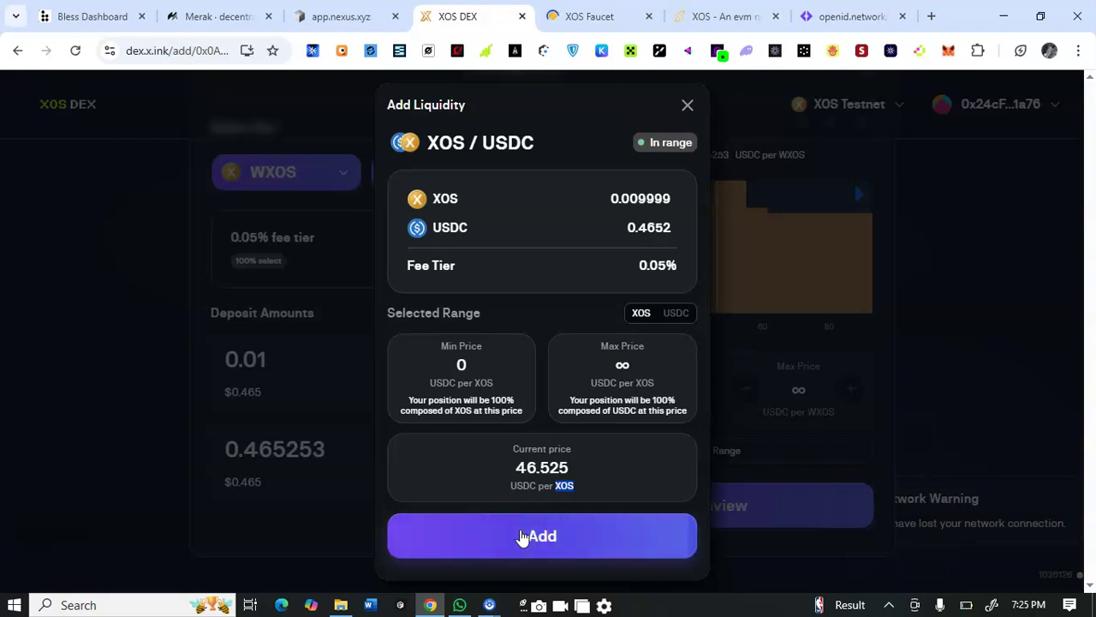
- Confirm adding the 0.01 WXOS and 0.465253 USDC liquidity
click(521, 535)
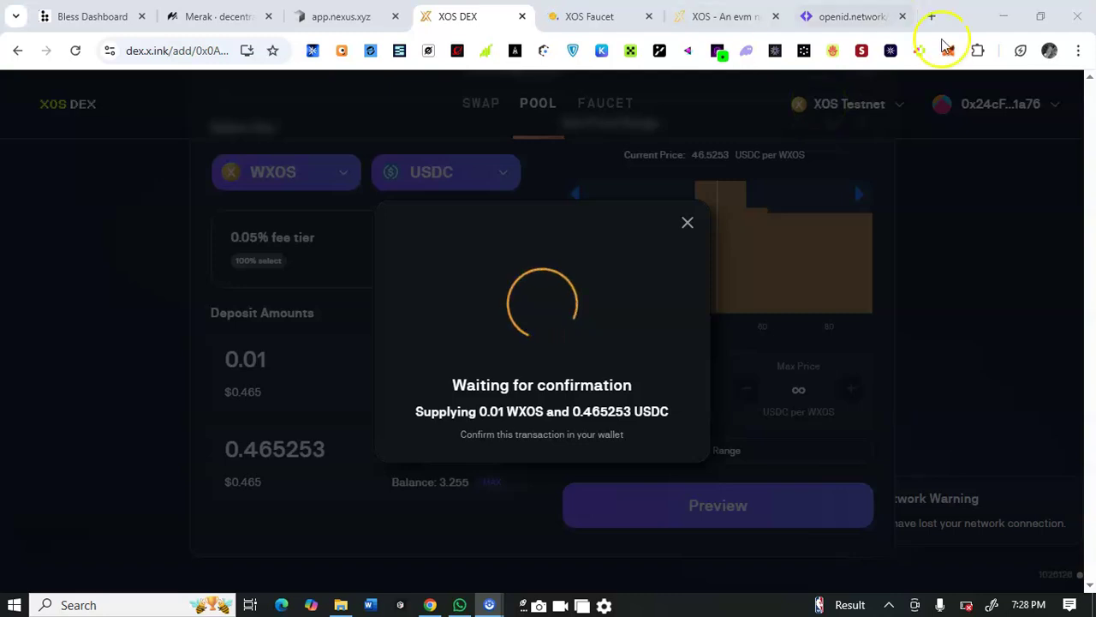
- On openid.network, start a wallet connection and choose MetaMask
click(843, 17)
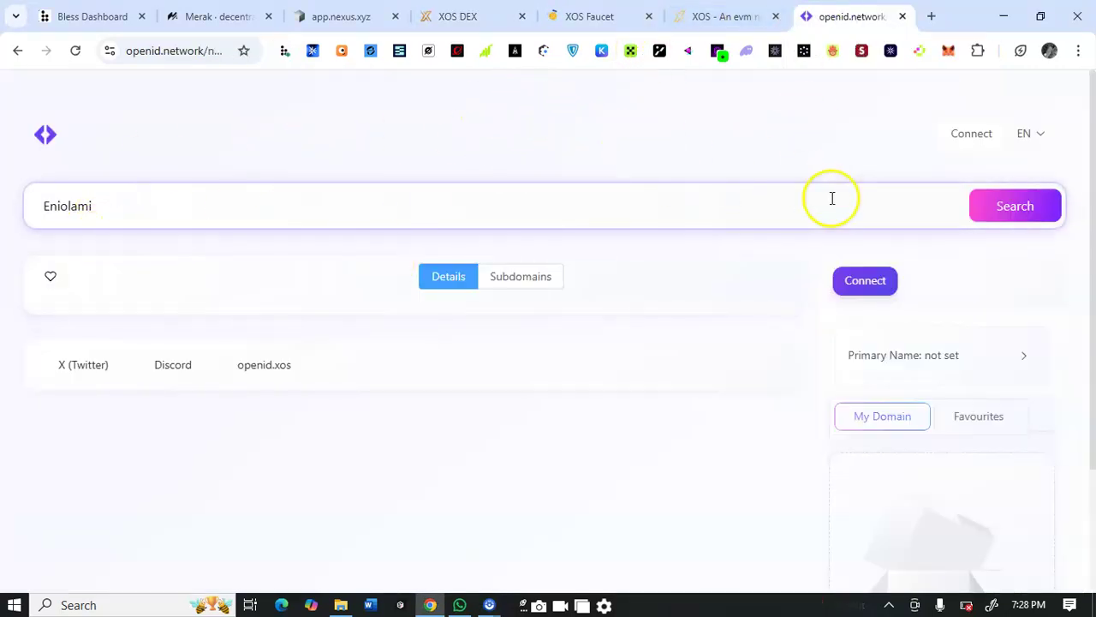
click(863, 285)
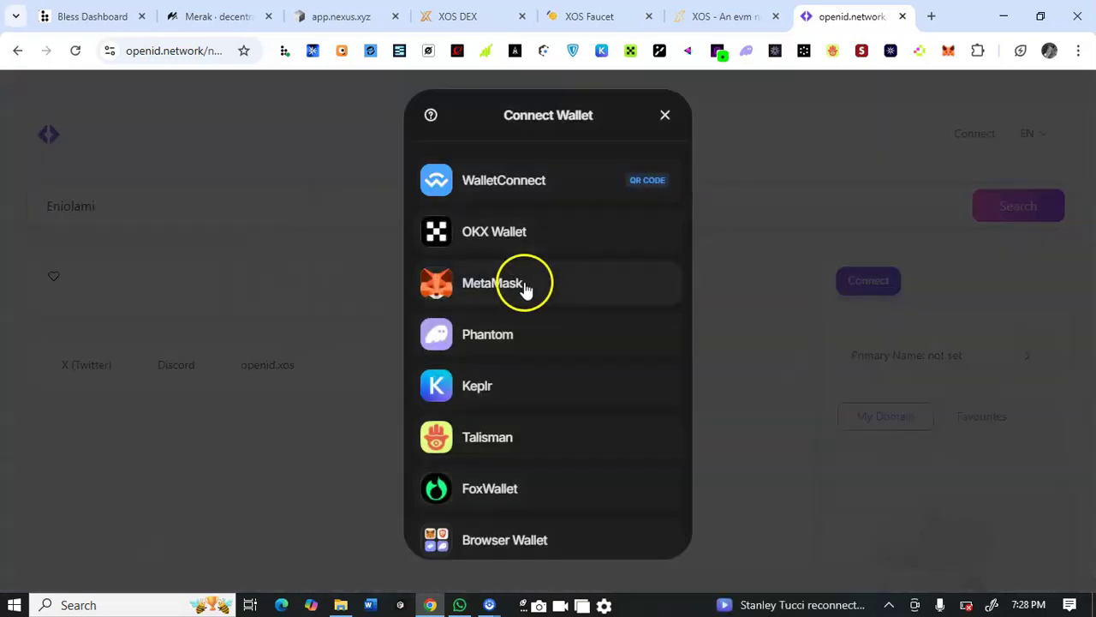
click(525, 286)
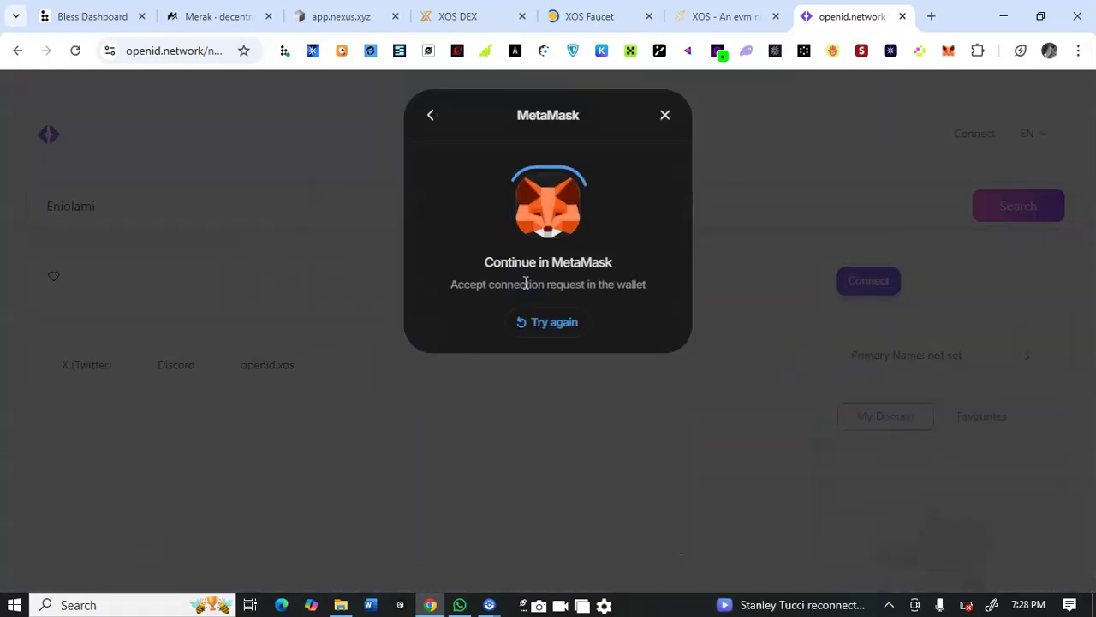